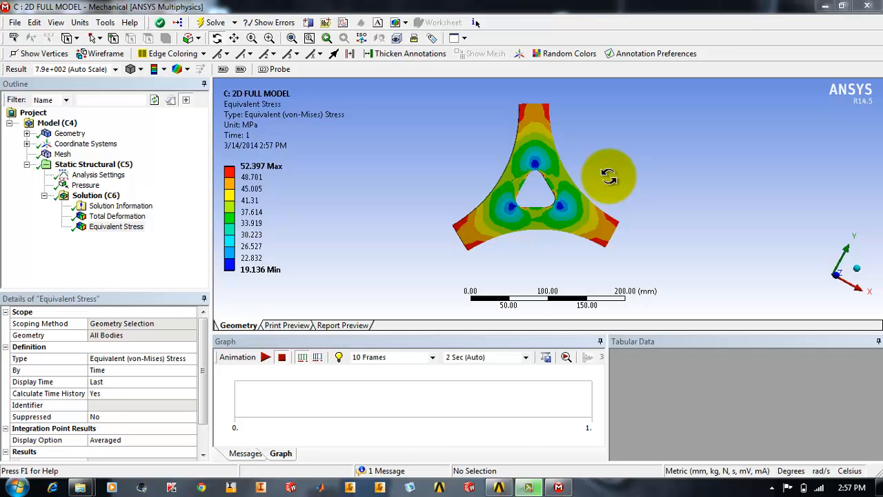
- Examine the total deformation result of the 2D full model, and close the analysis window to return to the project schematic
left_click(108, 216)
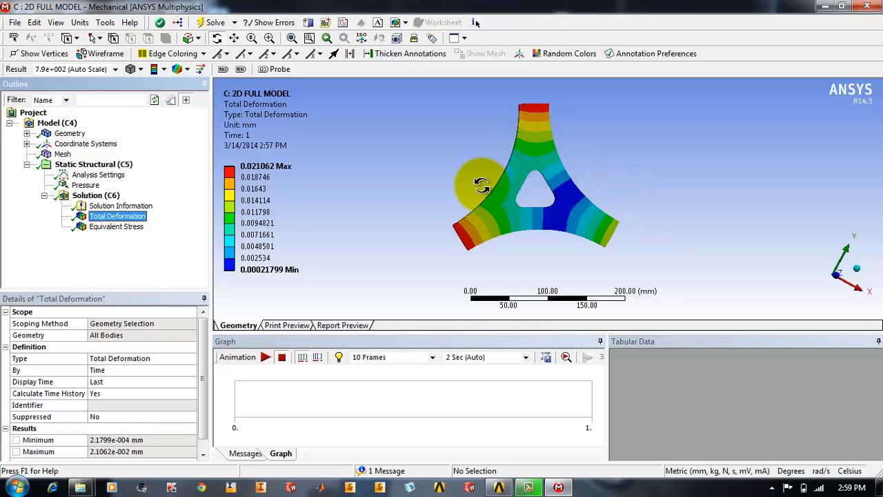
left_click_drag(614, 179, 592, 156)
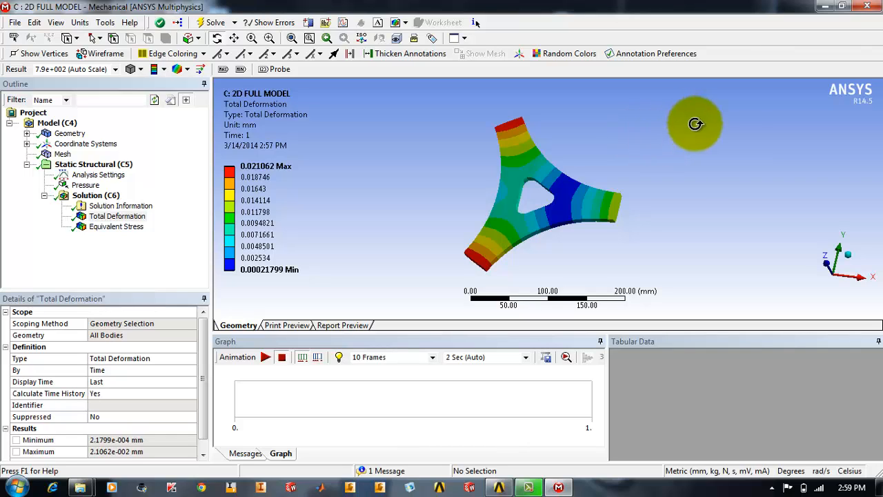
left_click(865, 7)
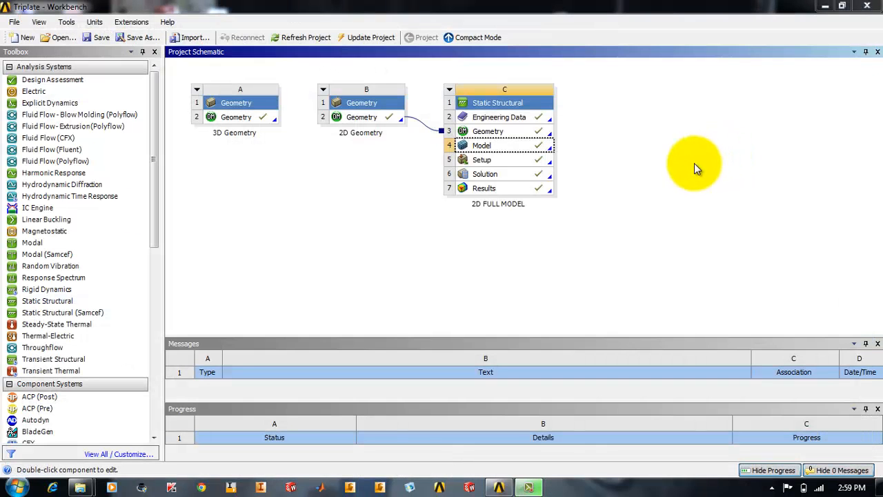
- Duplicate the 2D FULL MODEL static structural system and name the copy "2D Axisymetrical Model"
left_click(692, 163)
left_click(449, 90)
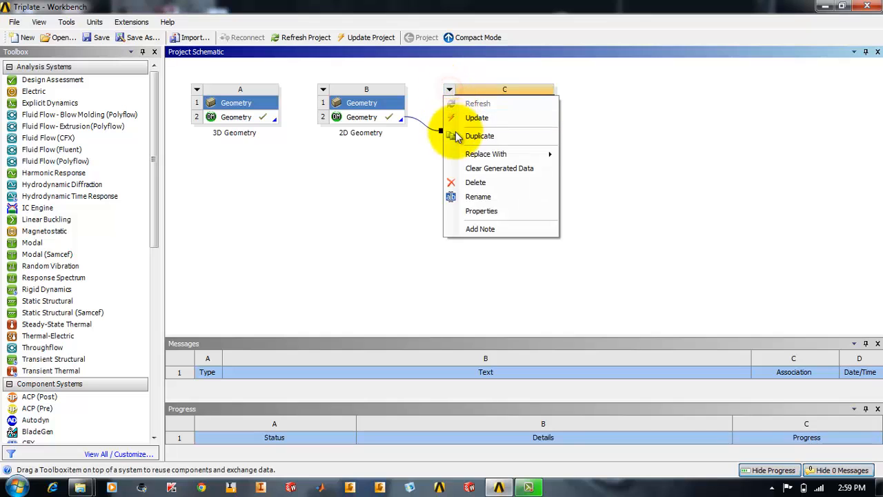
left_click(455, 134)
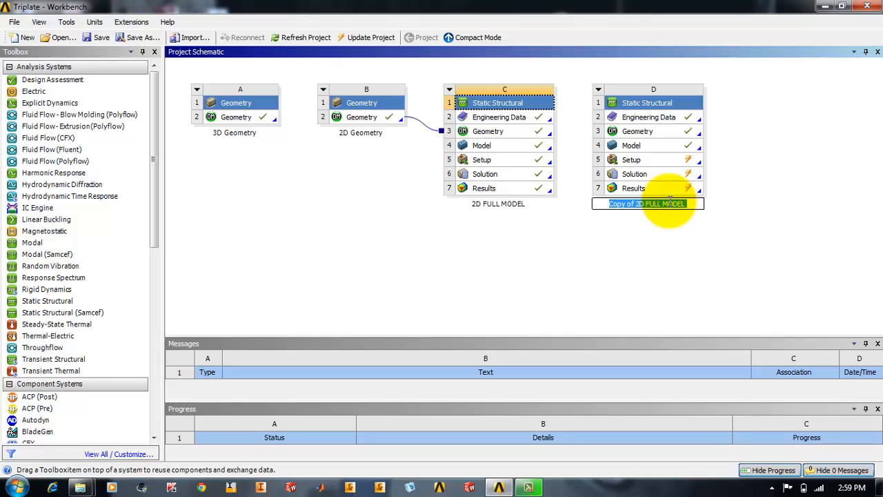
type("2D A")
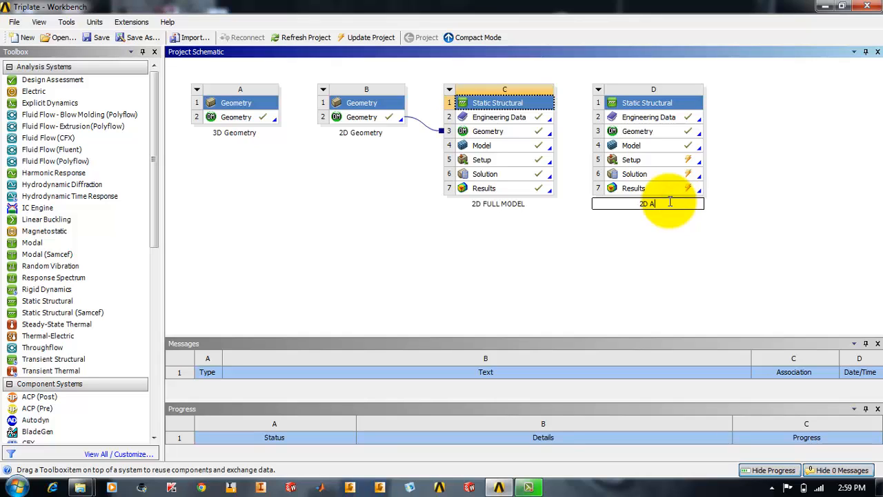
type("xisymetrical Model")
key("Return")
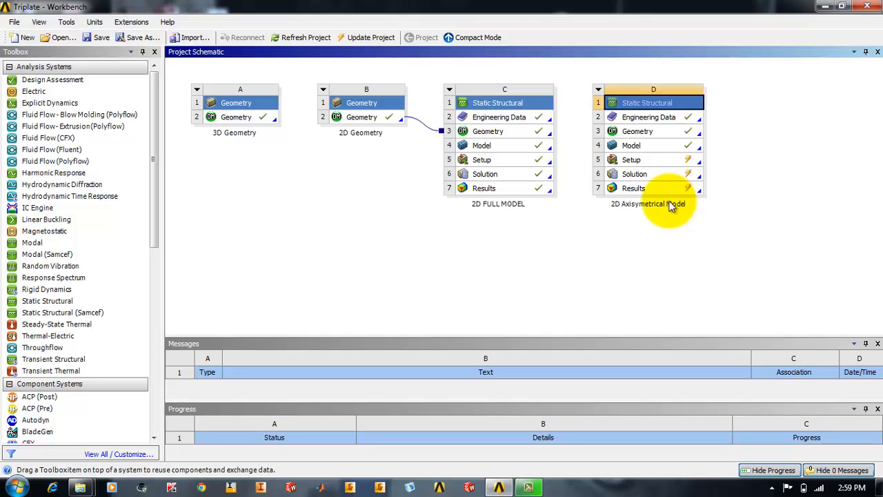
- Open the geometry of the 2D Axisymetrical Model system in DesignModeler
double_click(679, 133)
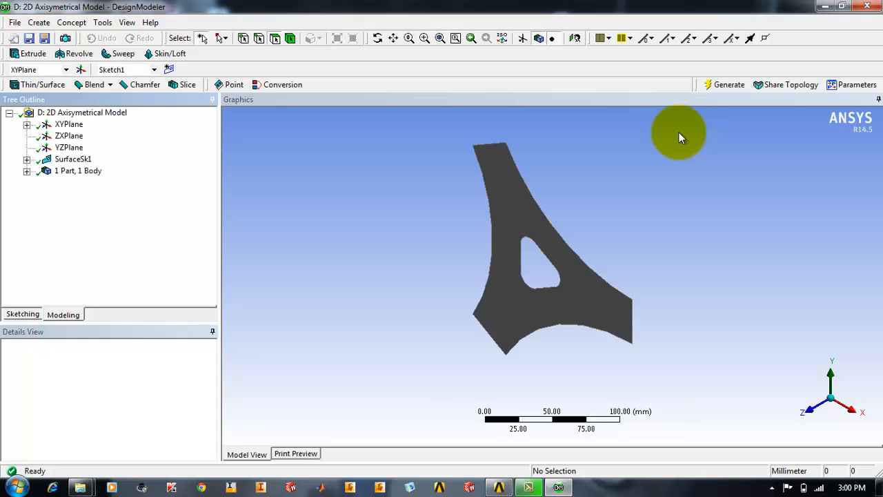
middle_click_drag(650, 236, 723, 278)
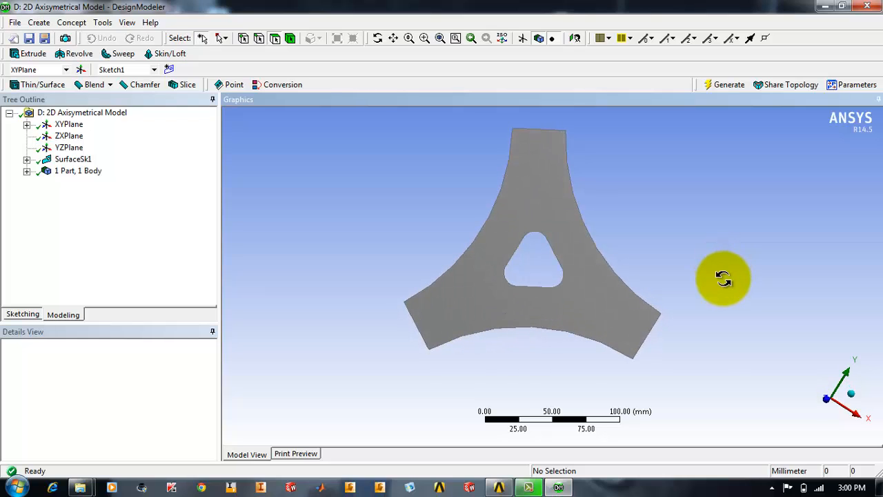
middle_click_drag(724, 279, 706, 284)
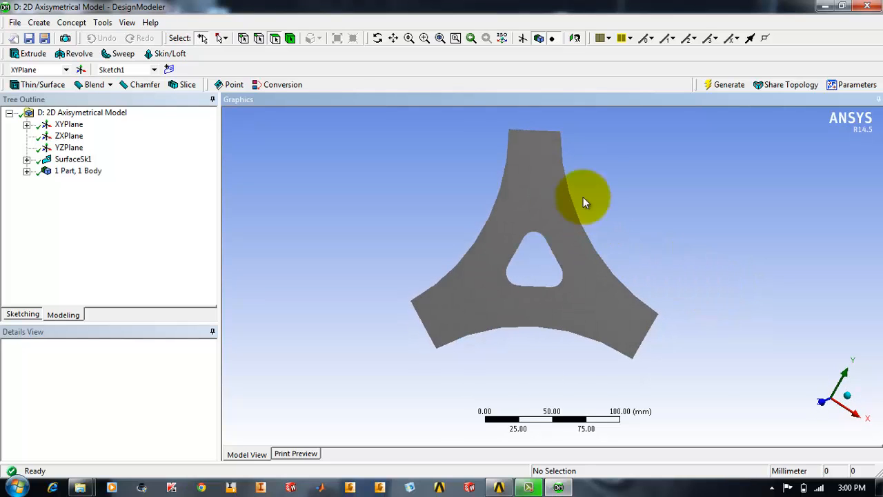
left_click(336, 324)
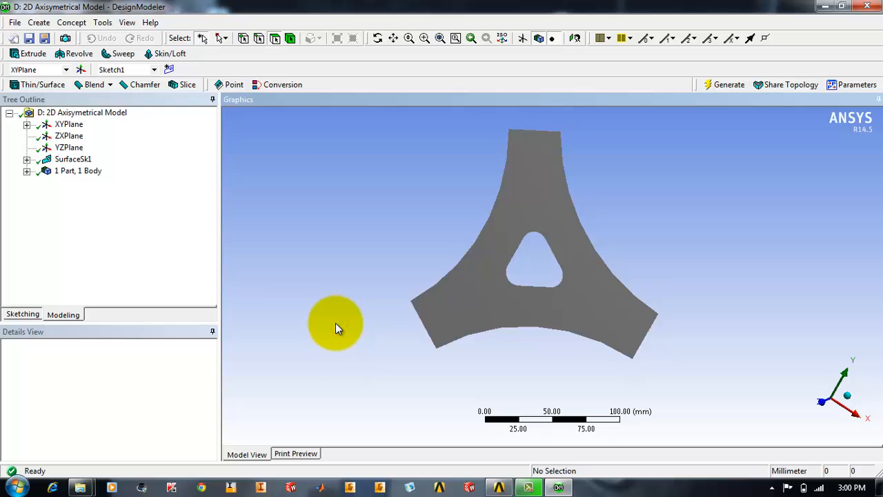
left_click(291, 283)
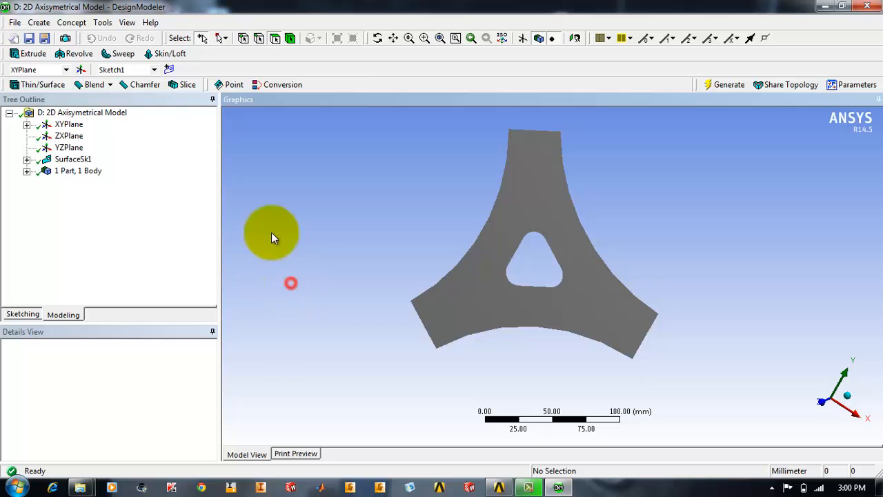
- Cut the plate in half with a Symmetry feature that uses the ZXPlane as symmetry plane, and generate it
left_click(102, 23)
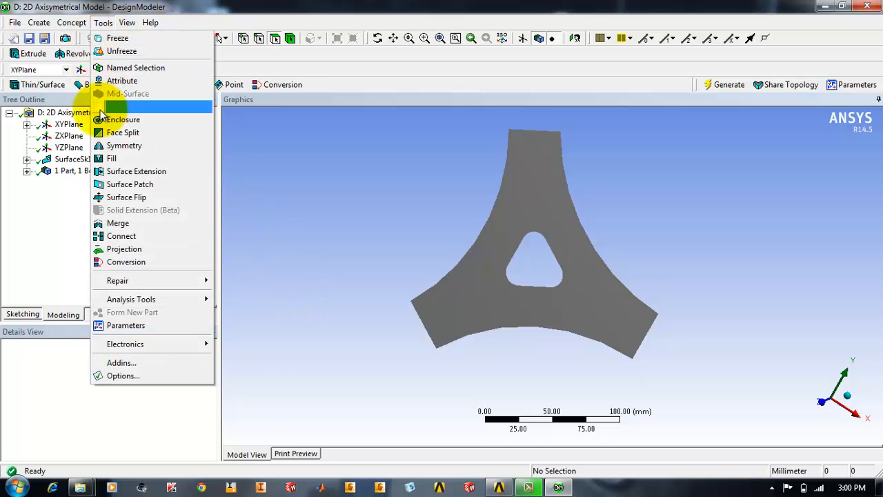
left_click(124, 147)
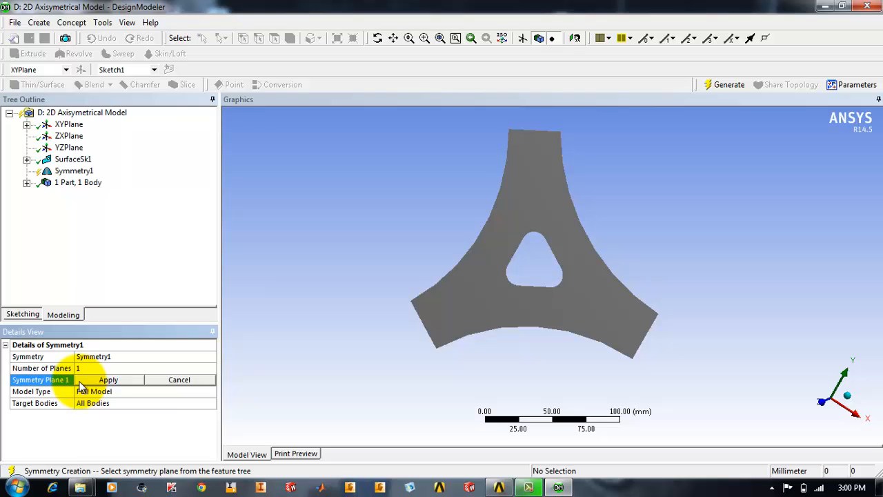
left_click(67, 136)
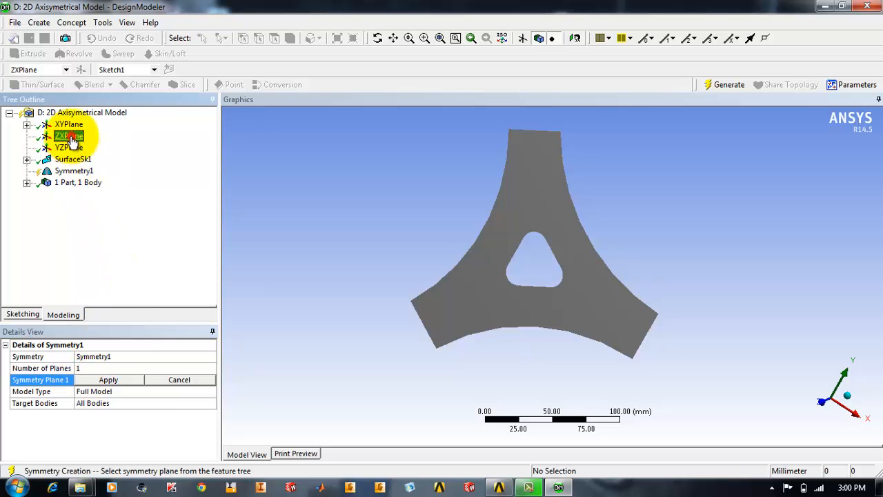
left_click(108, 379)
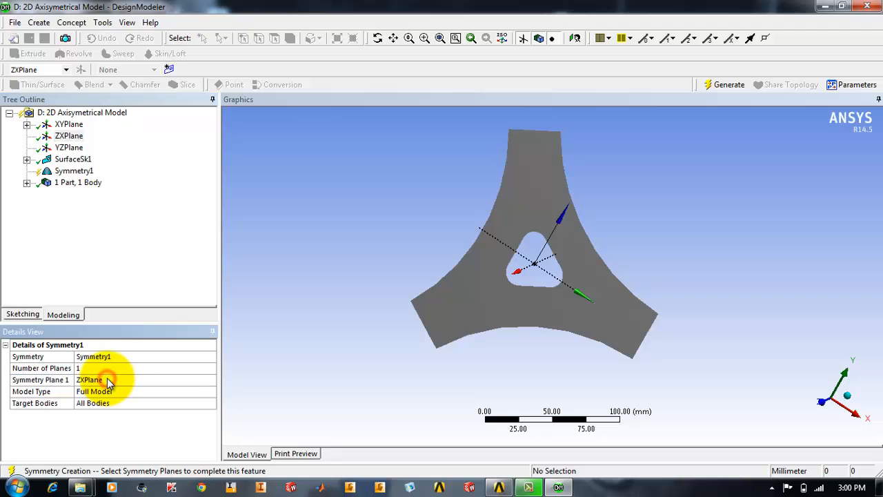
left_click(721, 85)
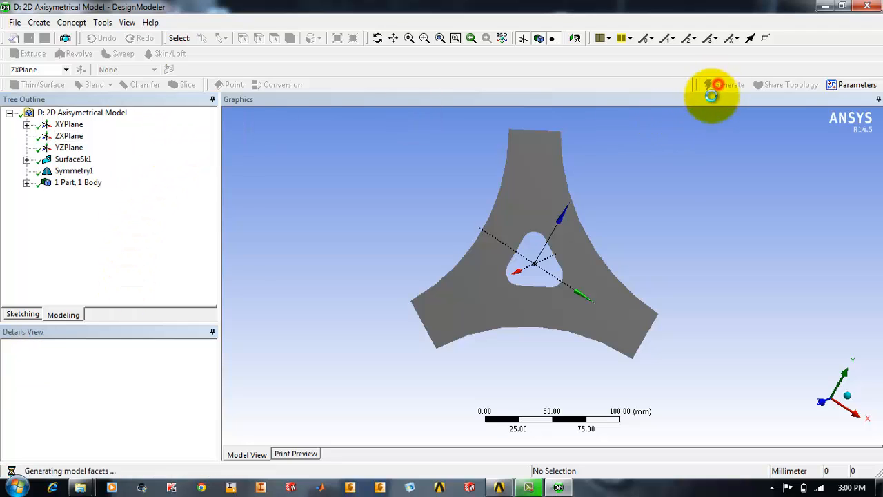
- Add a new plane of type From Plane with the ZXPlane as its base plane
mouse_move(640, 219)
middle_mouse_down()
mouse_move(676, 171)
mouse_move(729, 191)
mouse_move(714, 205)
mouse_move(676, 203)
mouse_move(682, 213)
mouse_move(664, 205)
middle_mouse_up()
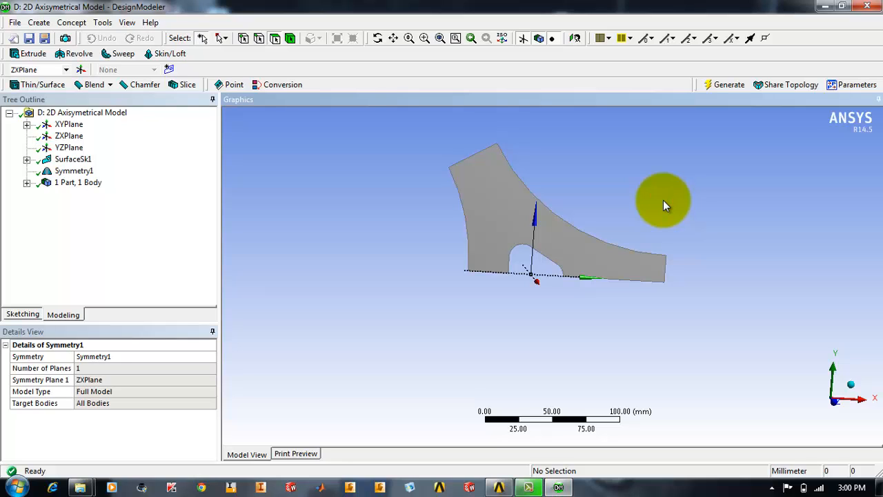
middle_click_drag(663, 204, 629, 214)
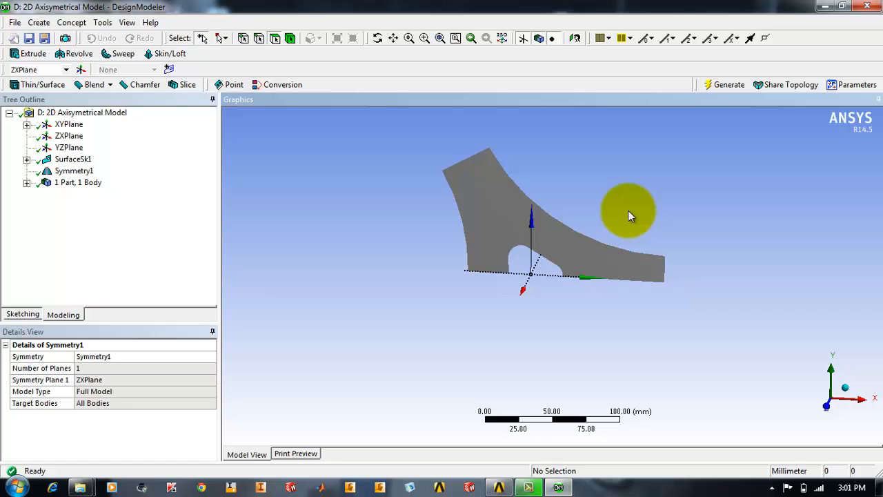
left_click(81, 70)
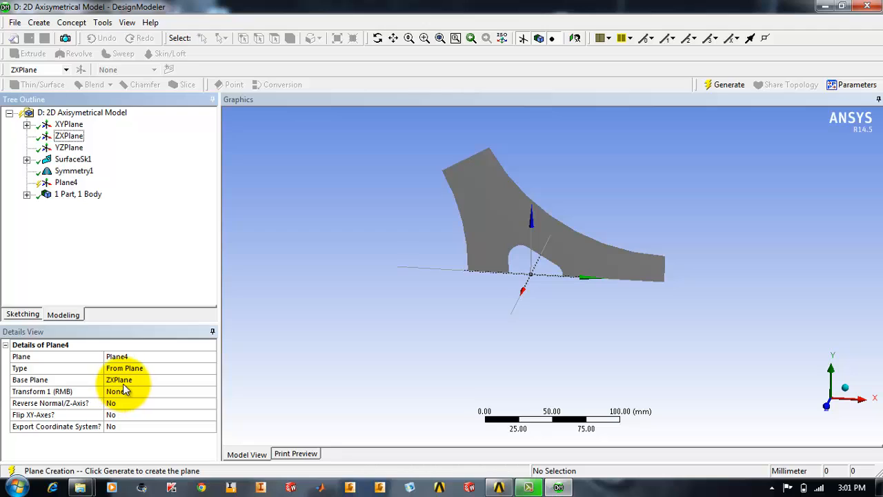
left_click(123, 382)
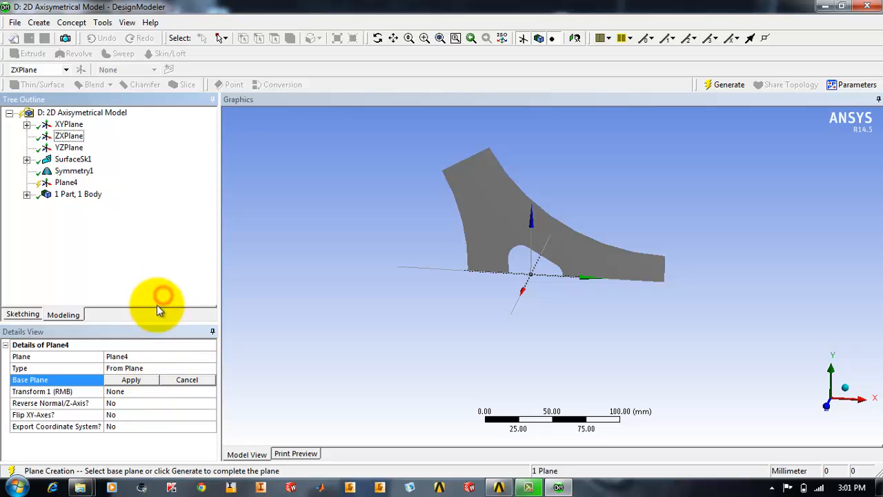
left_click(68, 136)
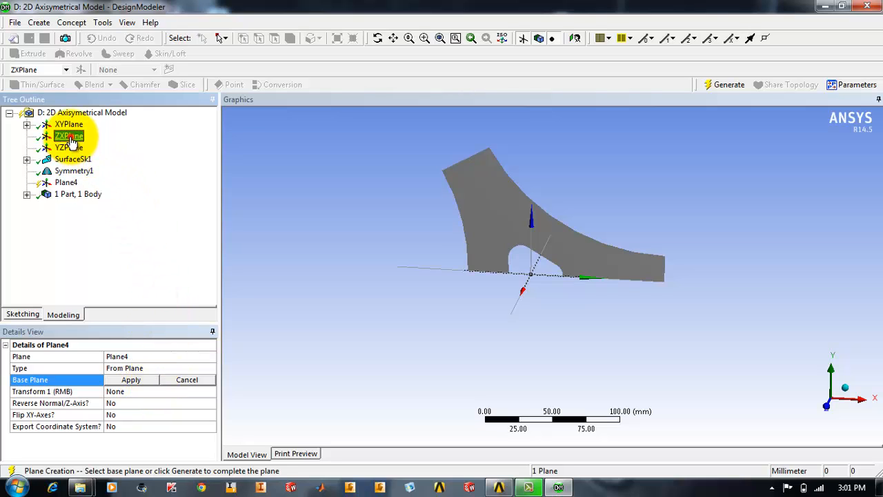
left_click(141, 379)
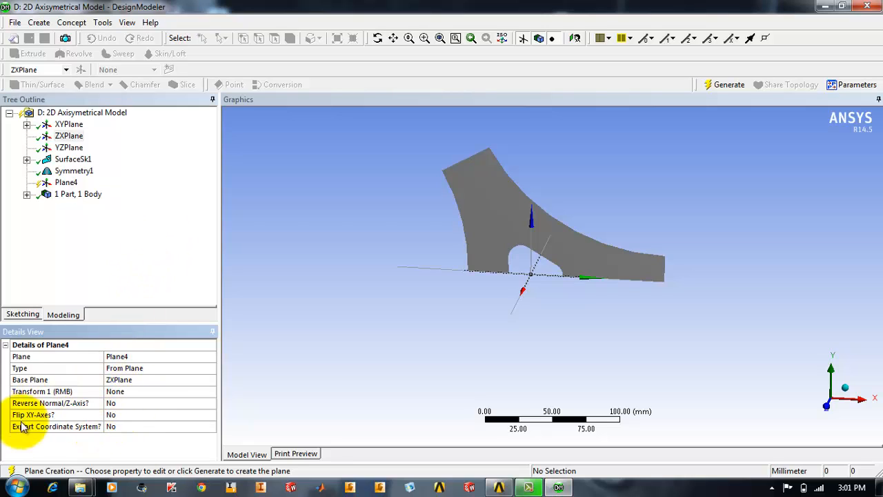
- Set the new plane's first transform to Rotate about X with a value of 60°
left_click(146, 391)
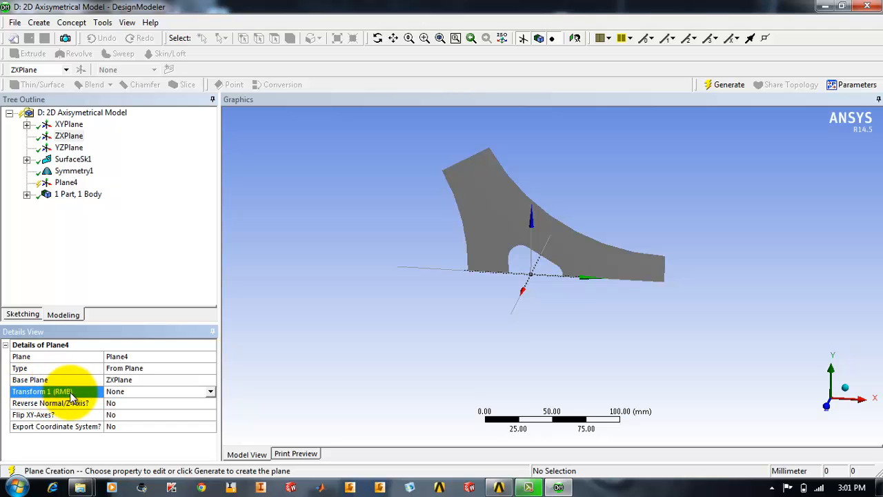
left_click(209, 391)
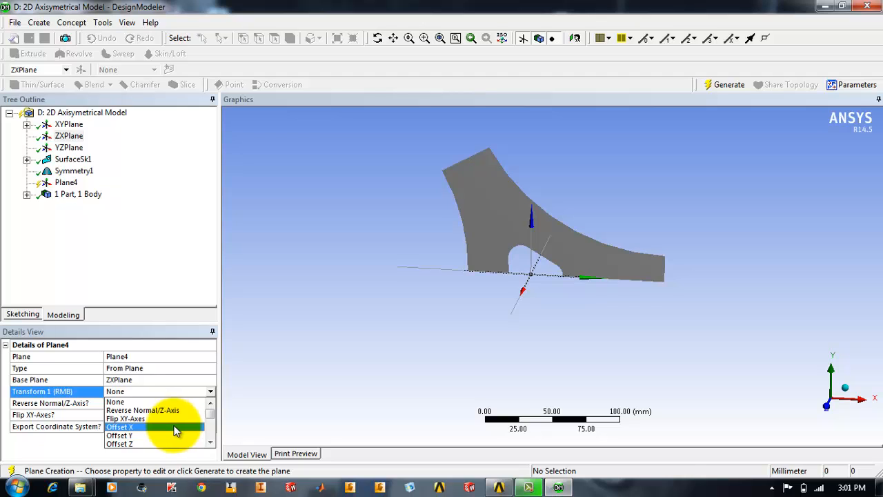
scroll(175, 431, "down", 3)
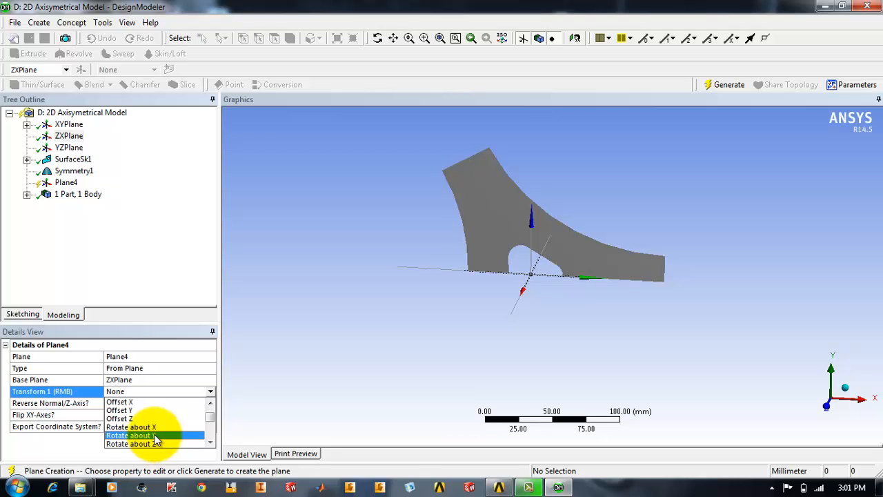
left_click(135, 427)
left_click(138, 403)
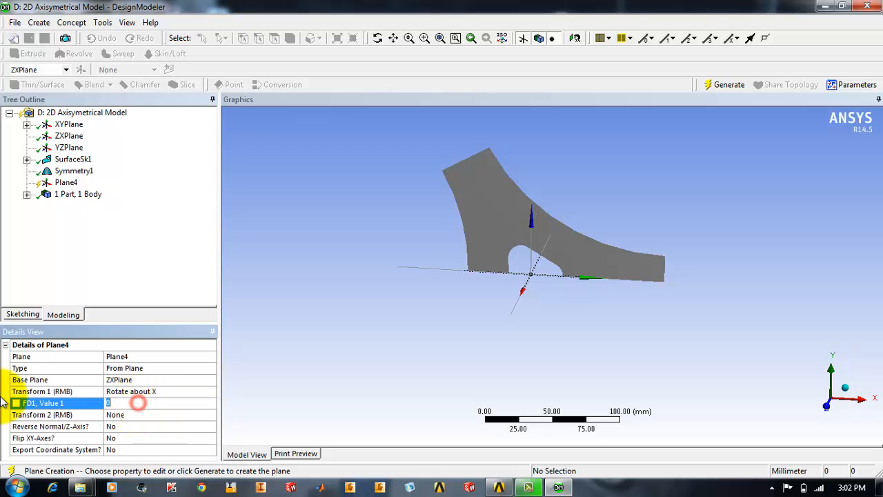
type("60")
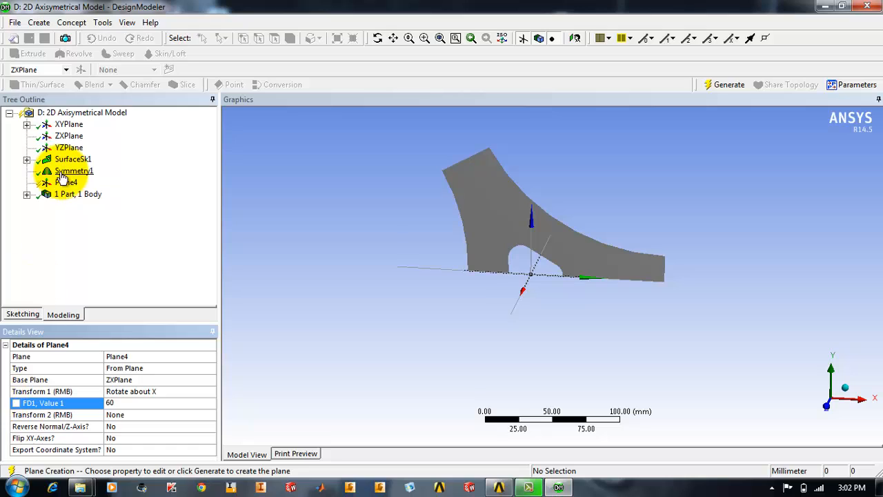
left_click(168, 414)
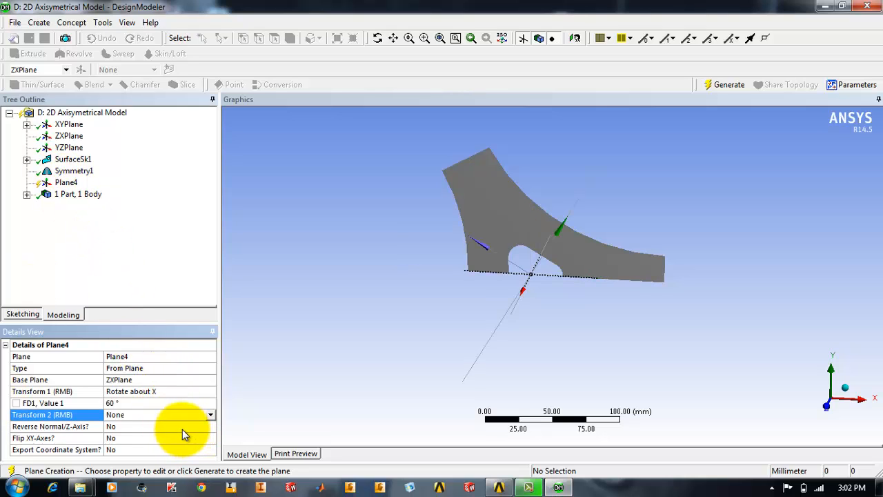
- Set Reverse Normal/Z-Axis to Yes for the rotated plane and generate it
left_click(182, 429)
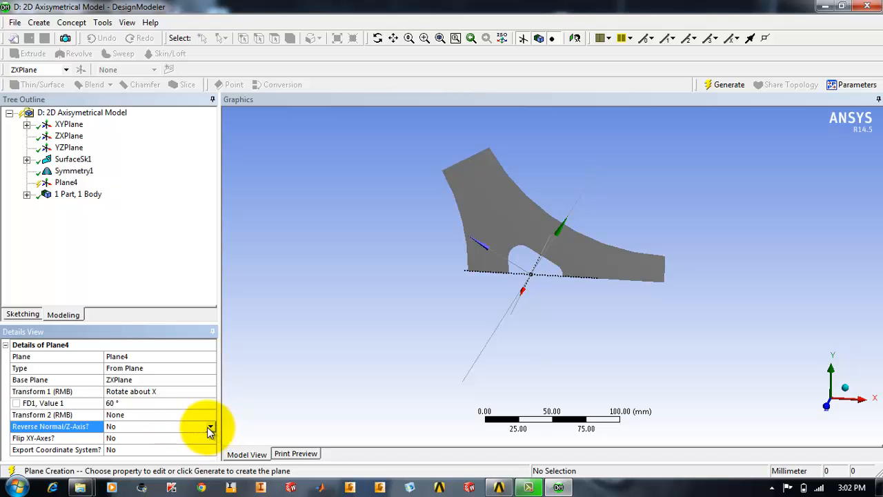
left_click(210, 427)
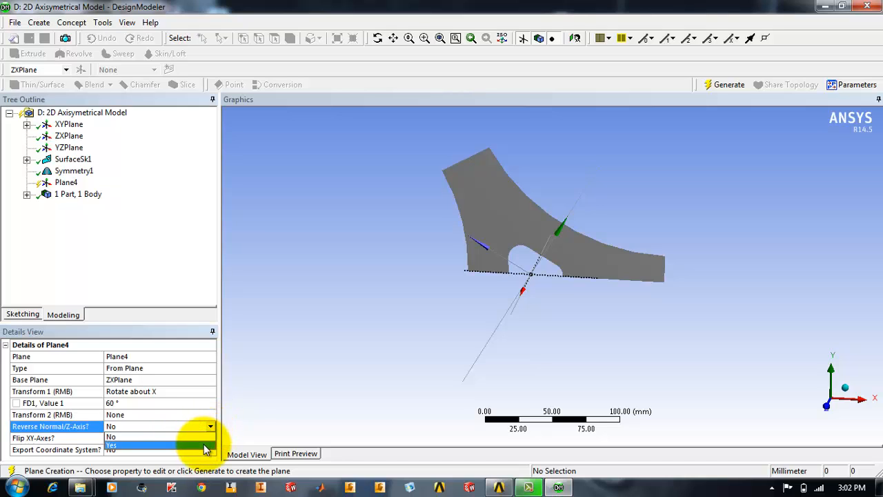
left_click(205, 445)
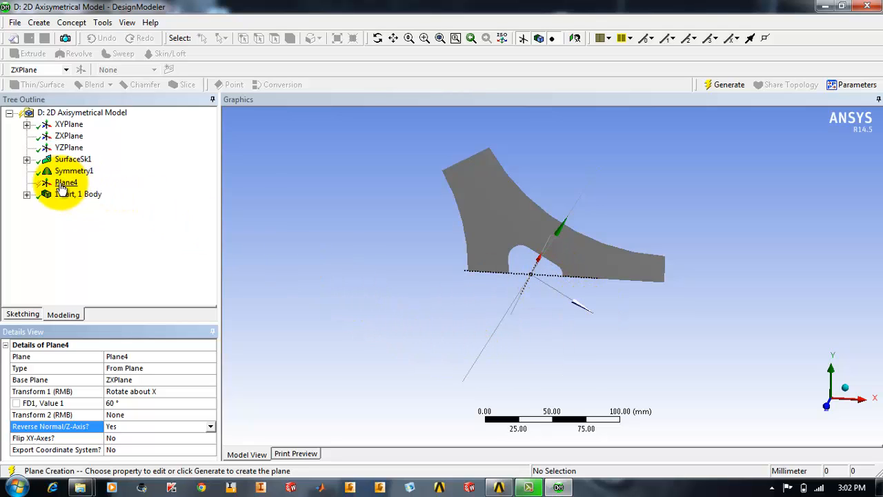
left_click(726, 84)
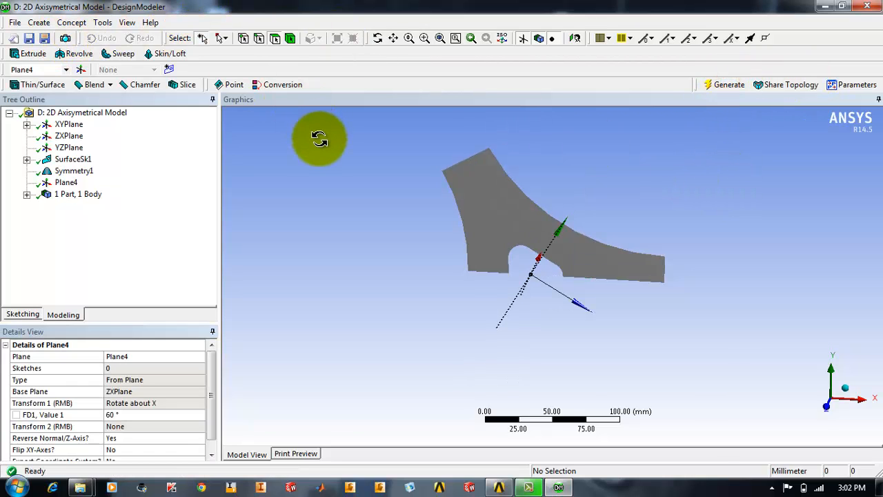
- Cut the half plate with a second Symmetry feature that uses the rotated Plane4 as symmetry plane, and generate it
middle_click_drag(316, 134, 304, 138)
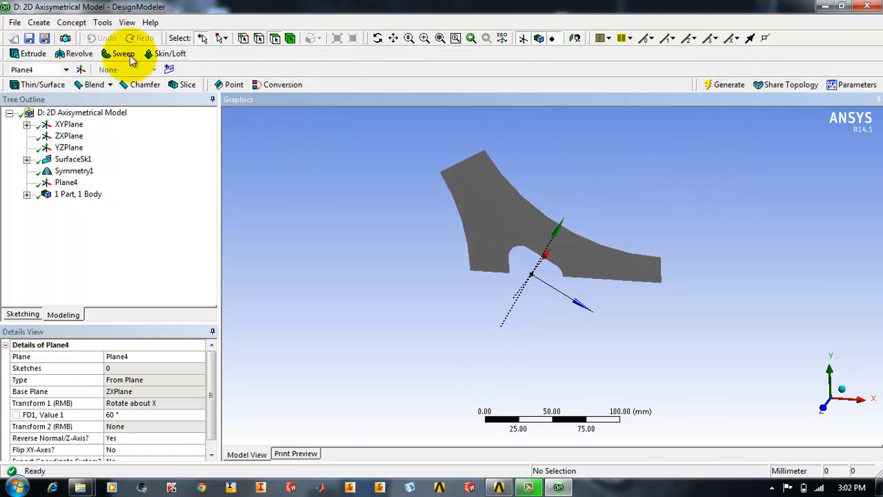
left_click(103, 23)
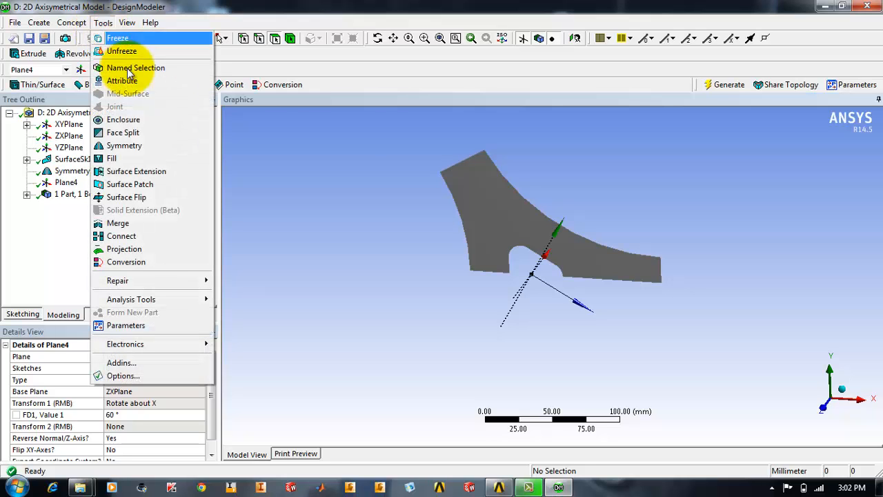
left_click(148, 146)
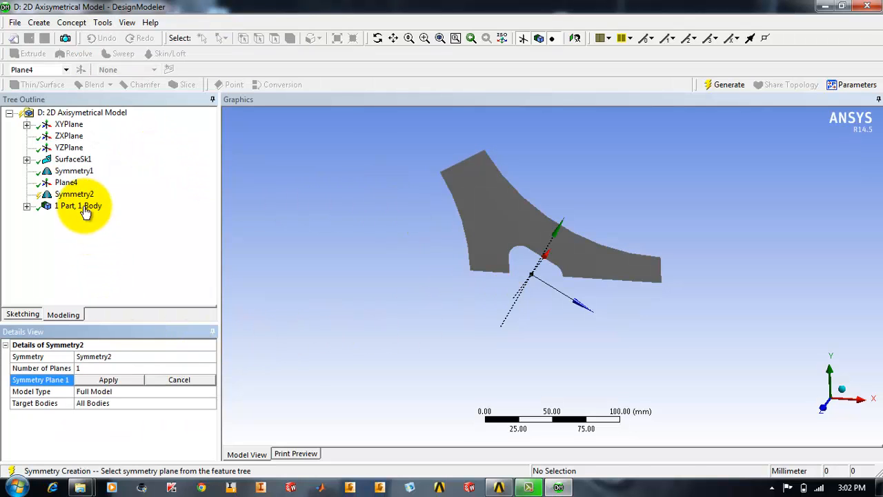
left_click(67, 183)
left_click(120, 379)
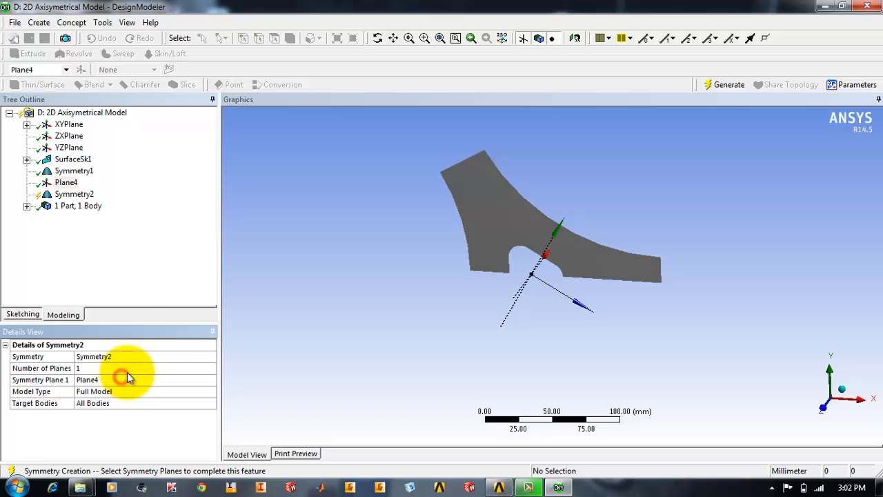
left_click(75, 195)
right_click(75, 195)
left_click(94, 213)
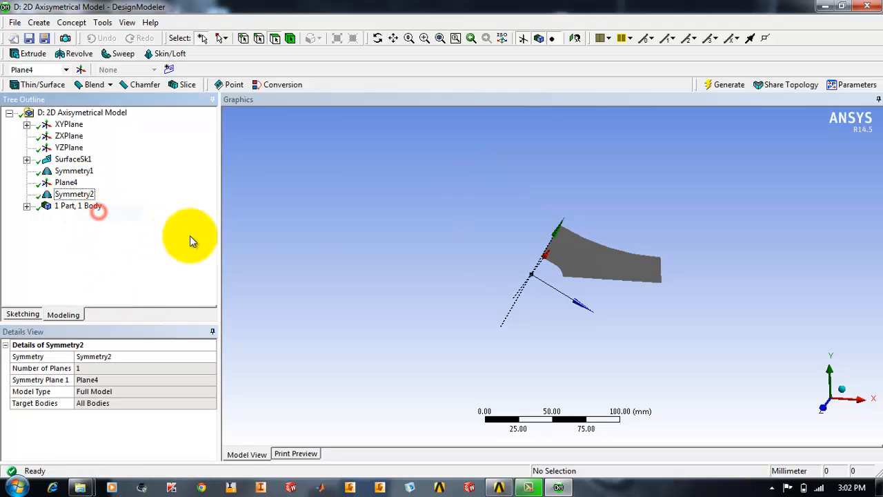
mouse_move(290, 237)
middle_mouse_down()
mouse_move(323, 192)
mouse_move(361, 191)
mouse_move(420, 235)
mouse_move(420, 207)
mouse_move(390, 194)
mouse_move(382, 214)
mouse_move(400, 227)
middle_mouse_up()
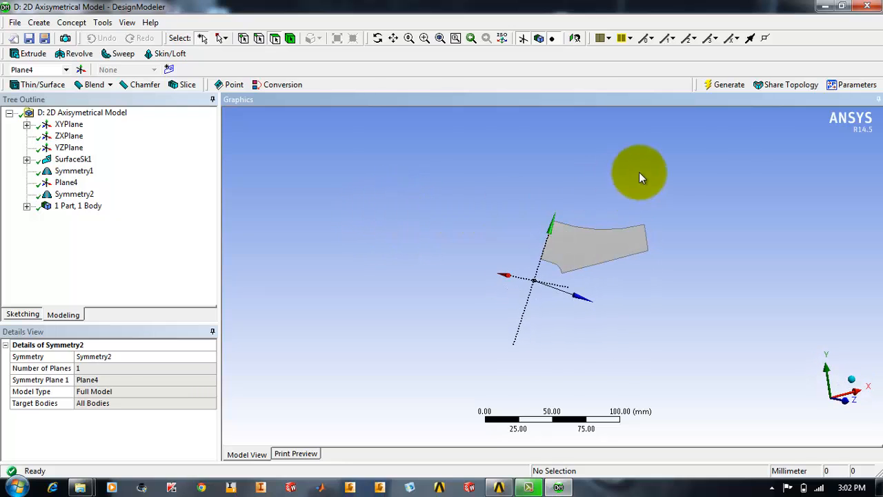
left_click(728, 86)
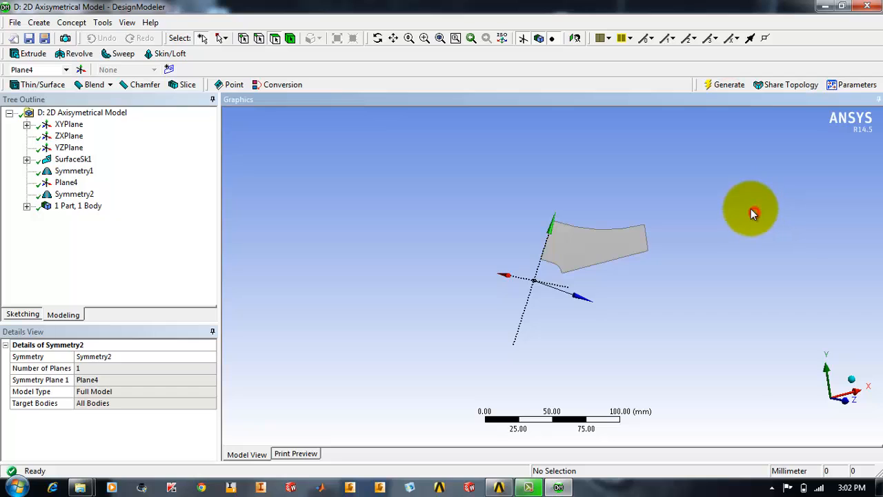
mouse_move(752, 212)
middle_mouse_down()
mouse_move(672, 215)
mouse_move(688, 230)
mouse_move(681, 203)
middle_mouse_up()
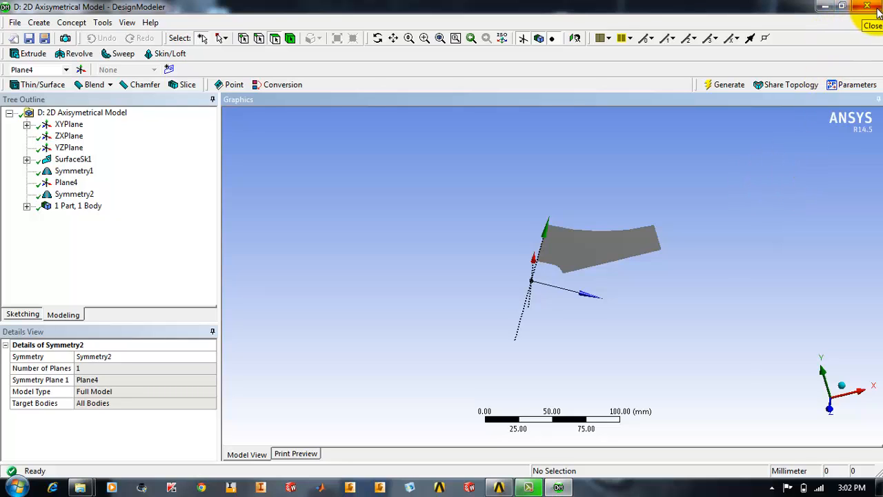
- Close the geometry editor and update the whole project in Workbench
left_click(876, 8)
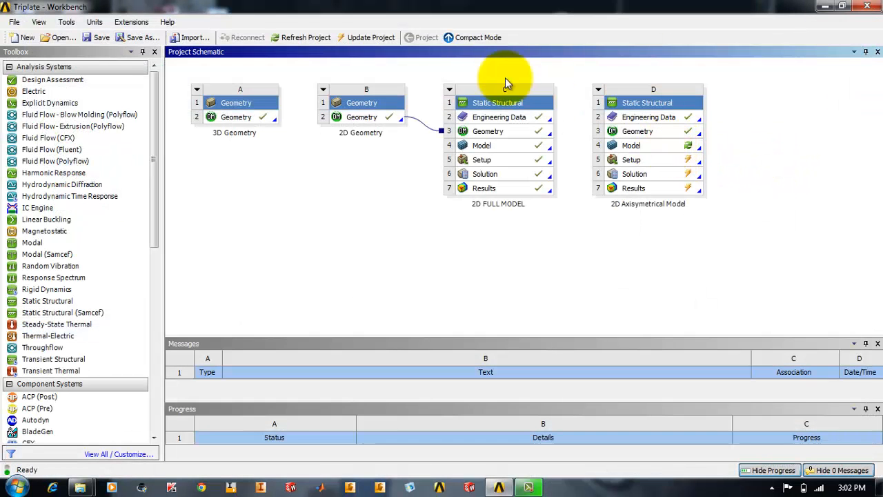
left_click(361, 36)
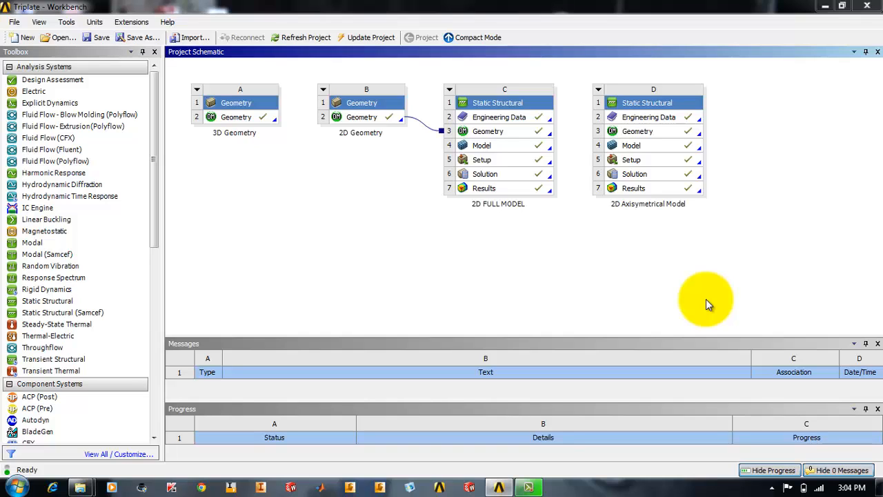
left_click(593, 270)
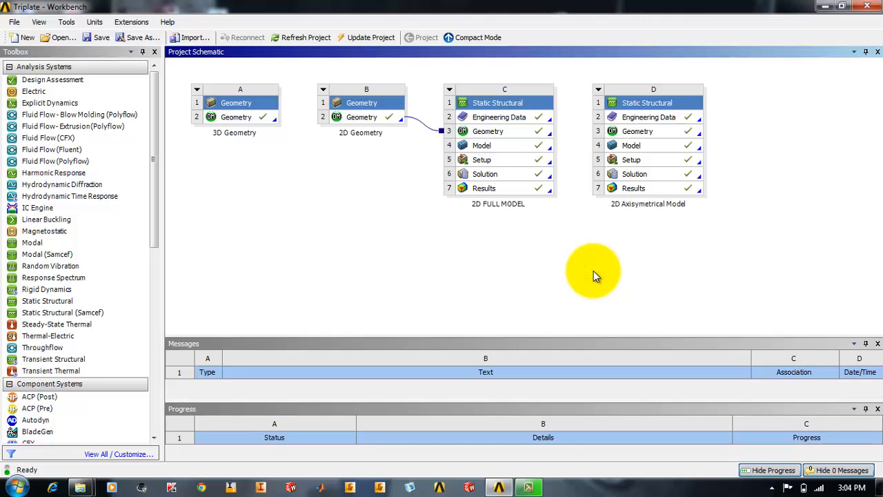
- Open the 2D Axisymetrical Model system's model in Mechanical, view its Total Deformation and Equivalent Stress results, and return to Workbench
double_click(630, 145)
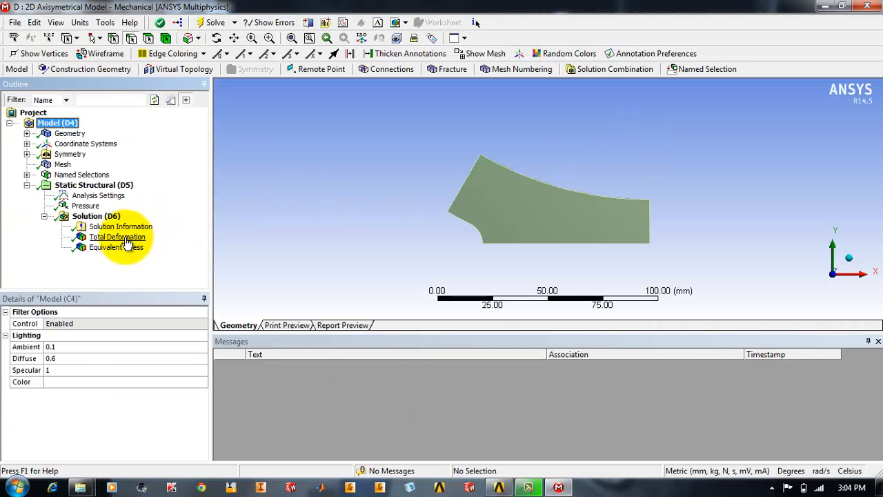
left_click(123, 238)
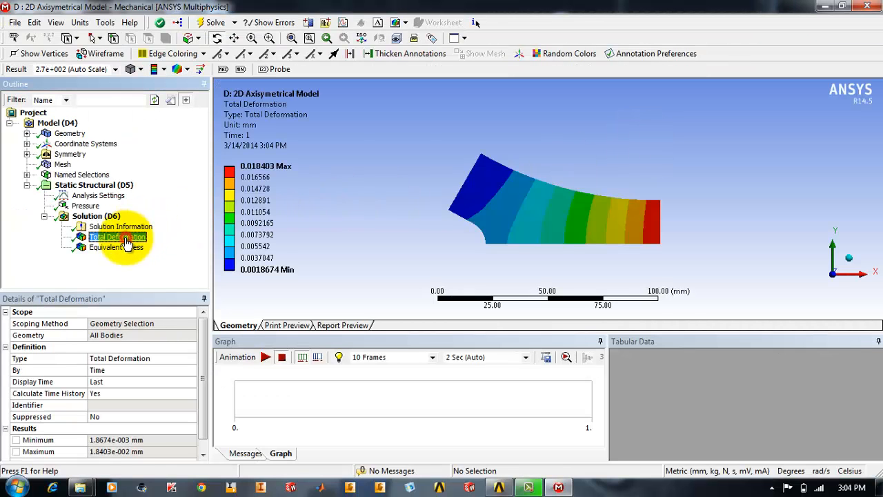
left_click(117, 247)
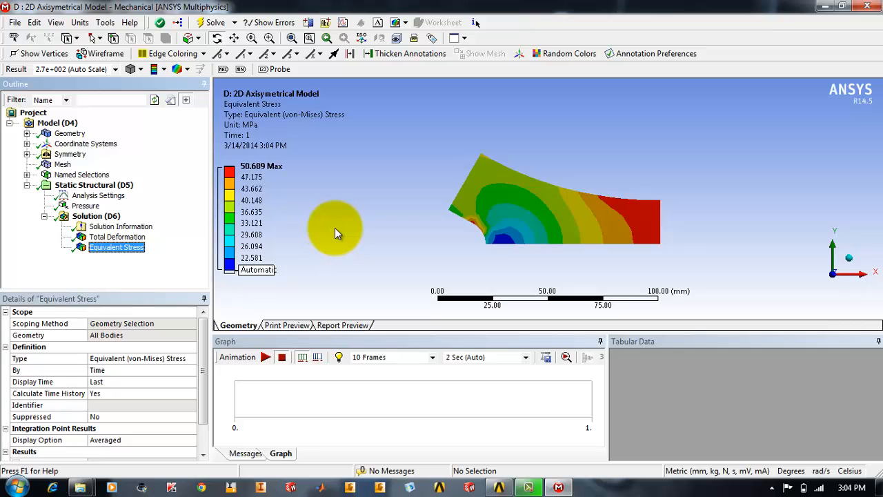
left_click(830, 6)
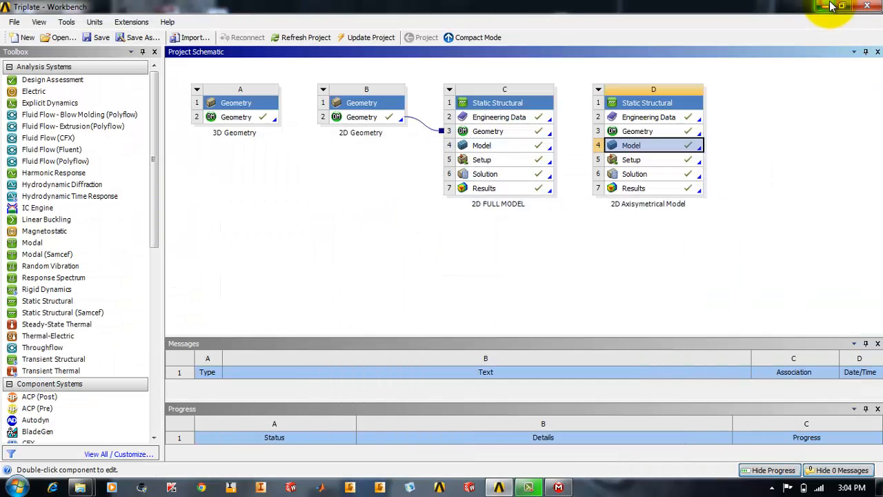